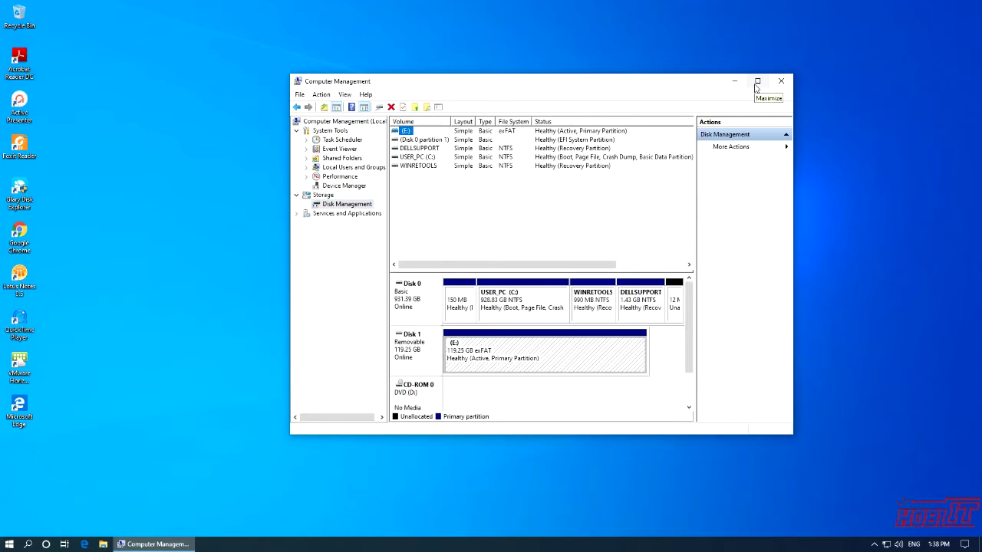
- Shrink the USER_PC (C:) volume on Disk 0 to free about 501.76 GB as unallocated space
left_click(757, 81)
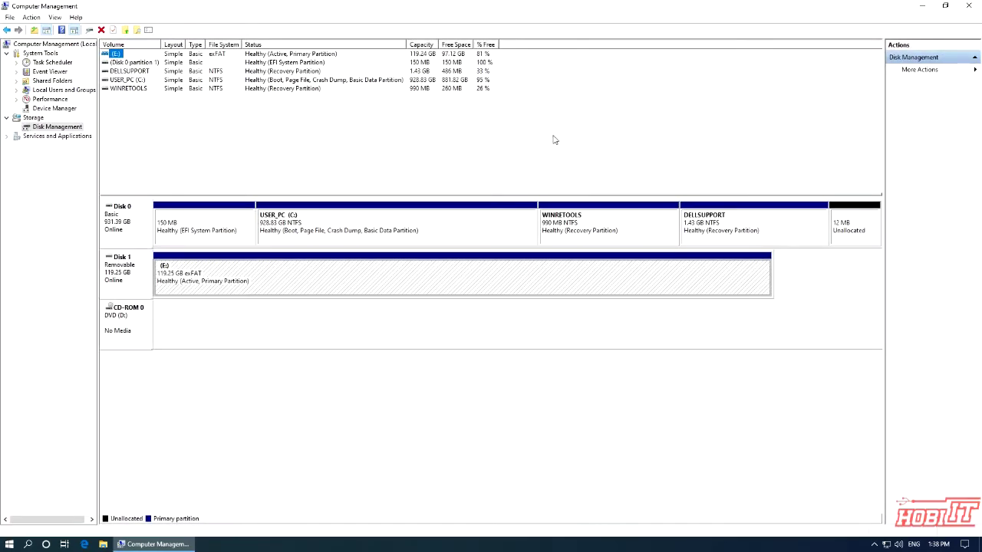
left_click(201, 221)
left_click(362, 231)
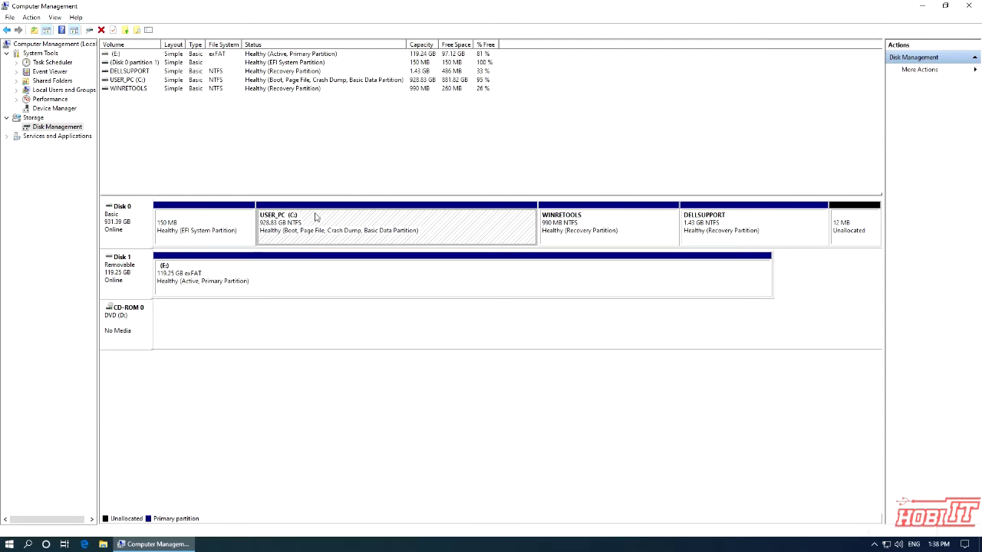
right_click(438, 231)
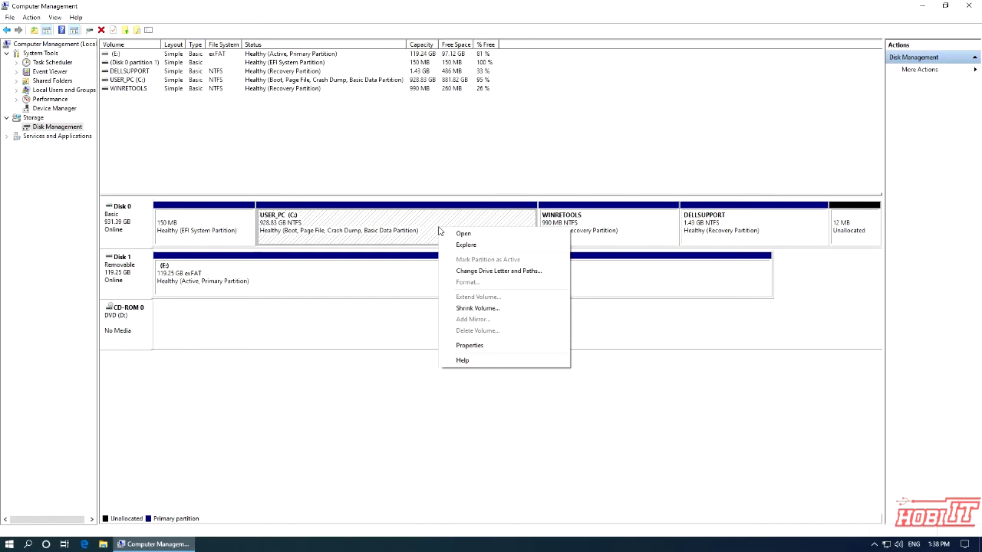
left_click(476, 309)
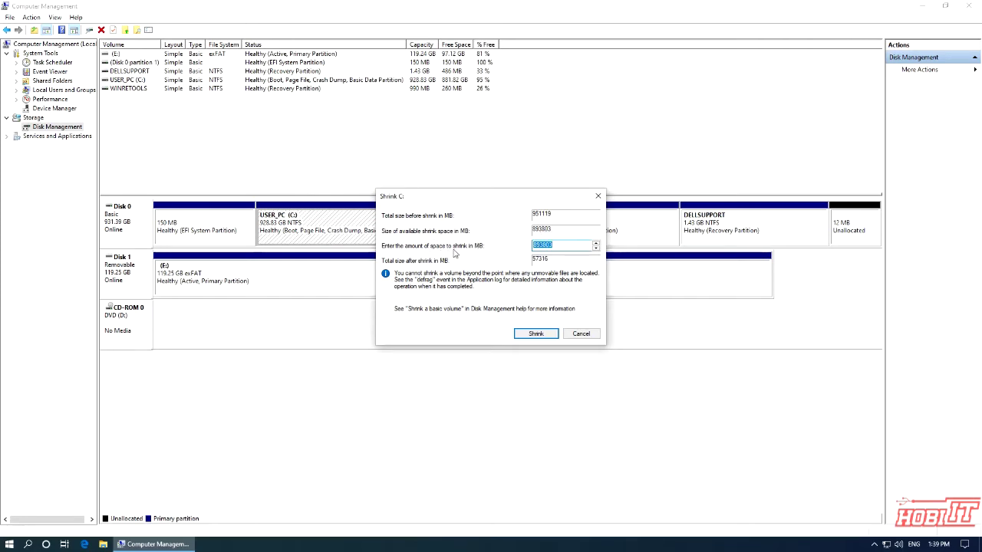
left_click(538, 247)
key("BackSpace")
left_click(534, 335)
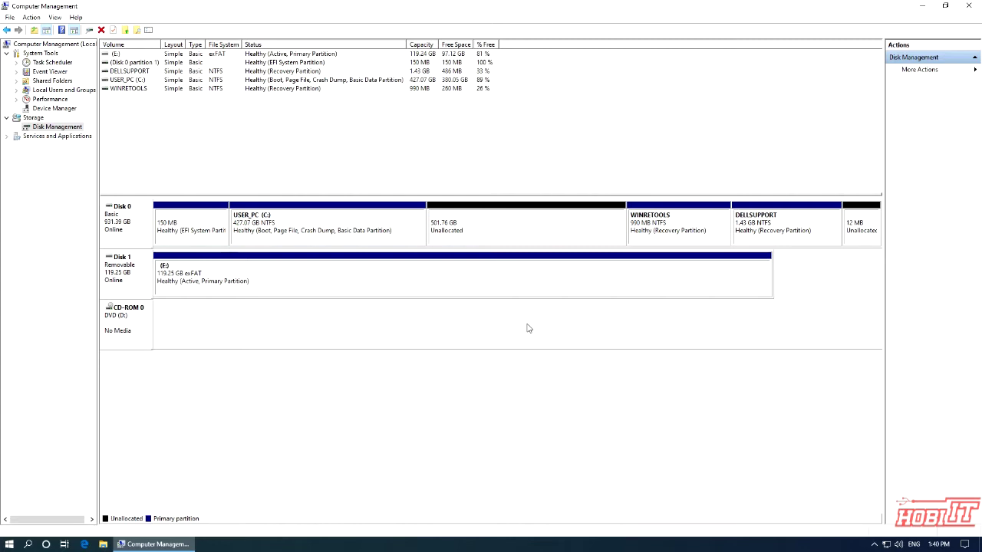
- Check the unallocated space on Disk 0 and the drives listed under This PC in File Explorer, collapsing the network locations
left_click(535, 224)
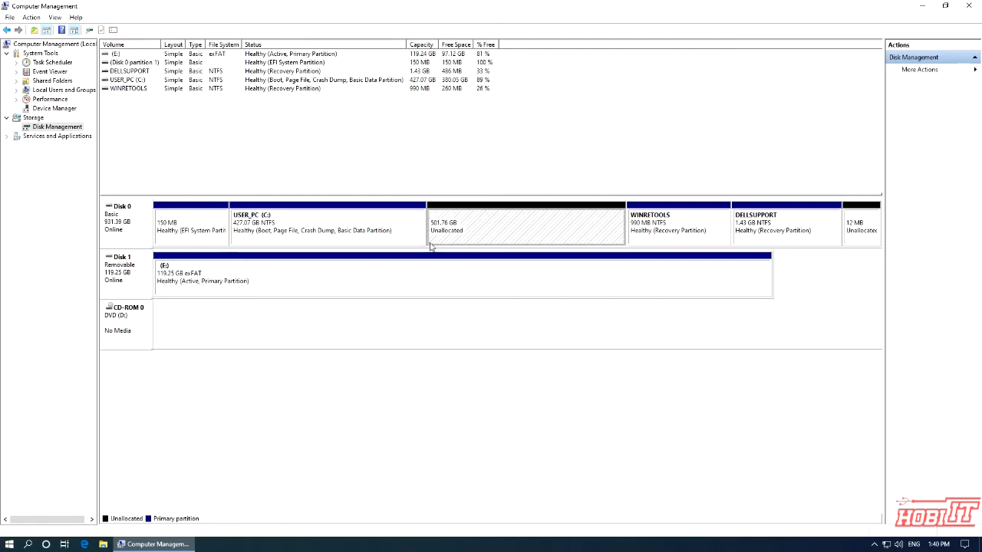
left_click(103, 544)
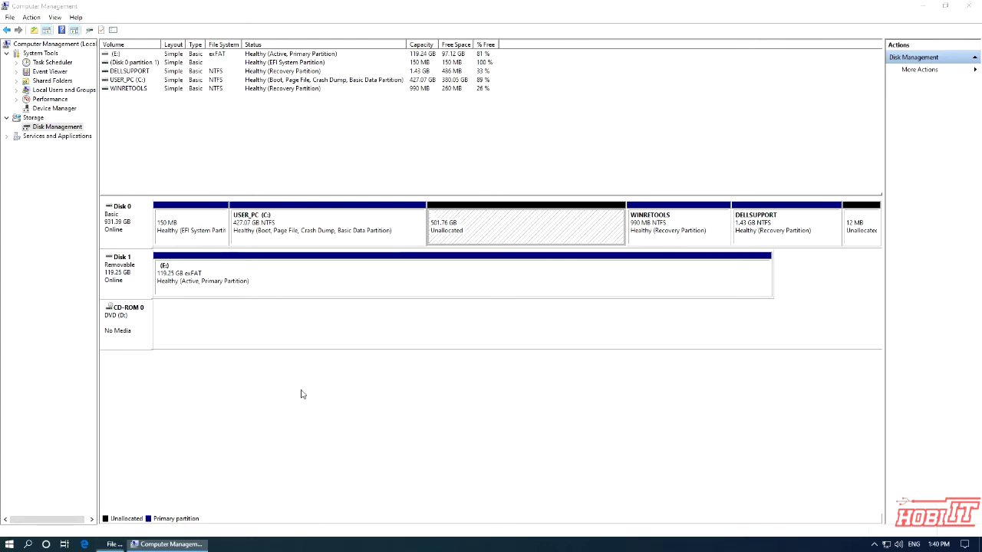
left_click(250, 281)
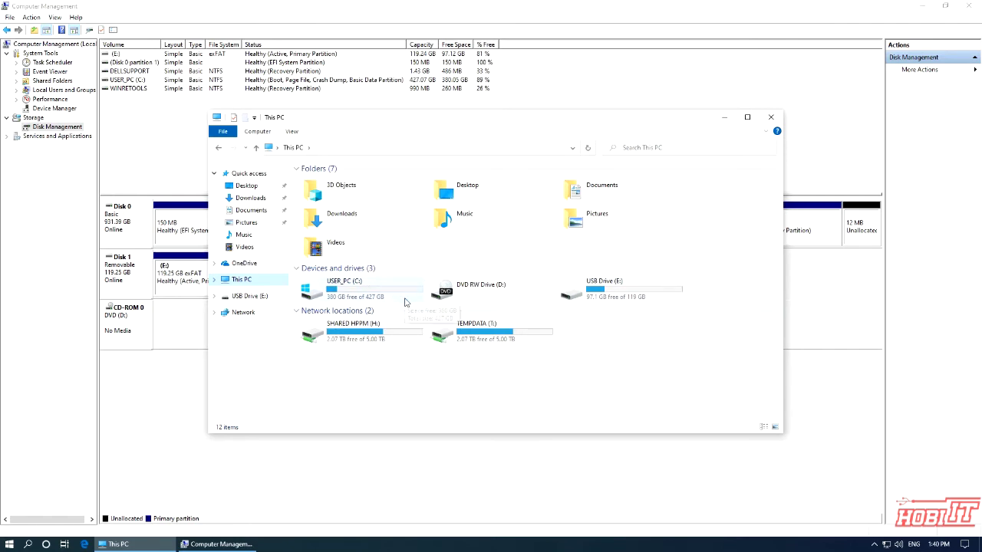
left_click(298, 311)
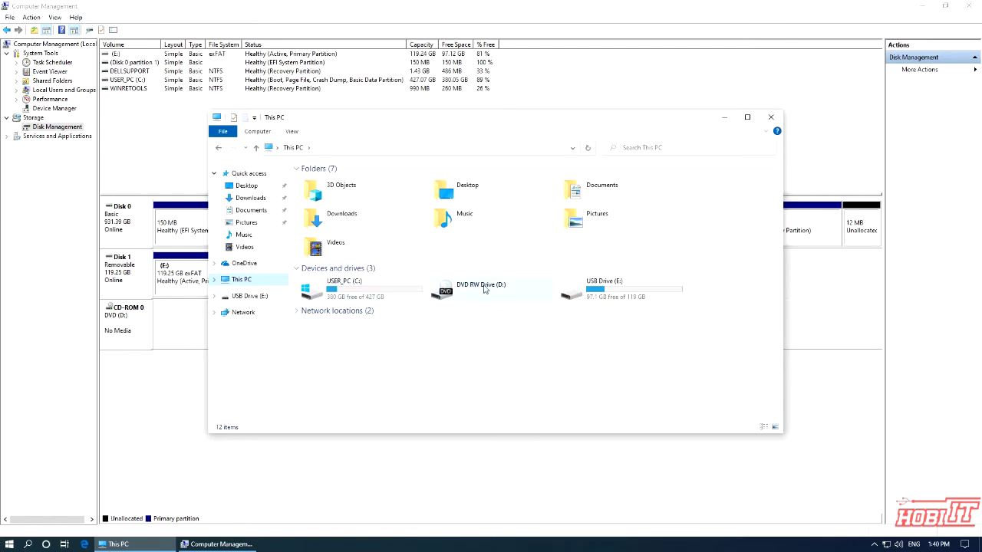
mouse_move(353, 292)
left_click(724, 121)
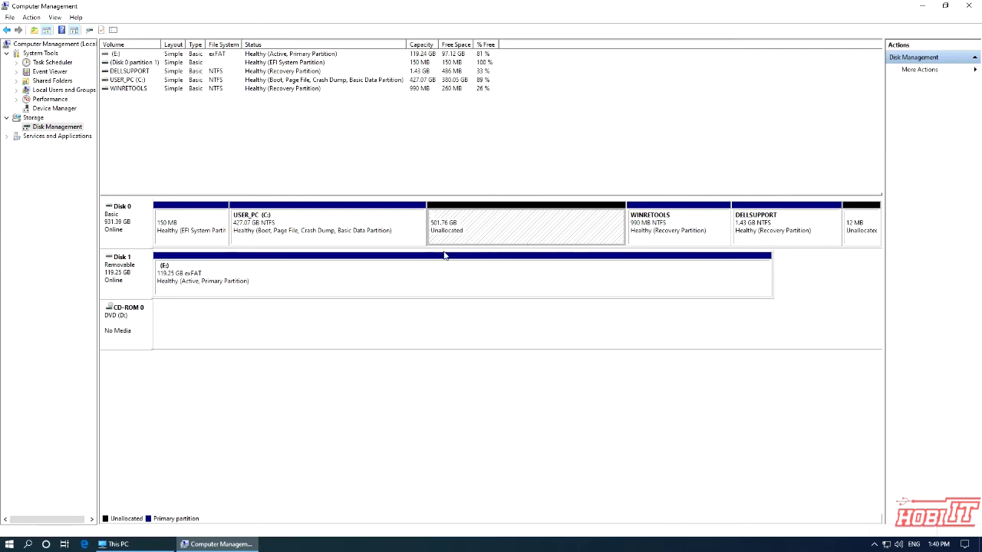
- Change the CD-ROM 0 drive letter from D to I
left_click(142, 317)
right_click(140, 321)
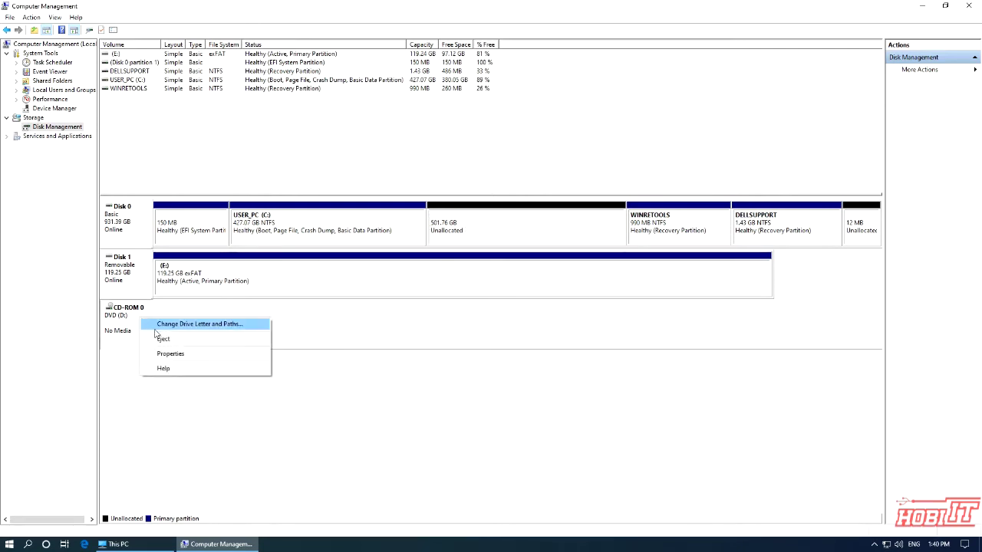
left_click(179, 326)
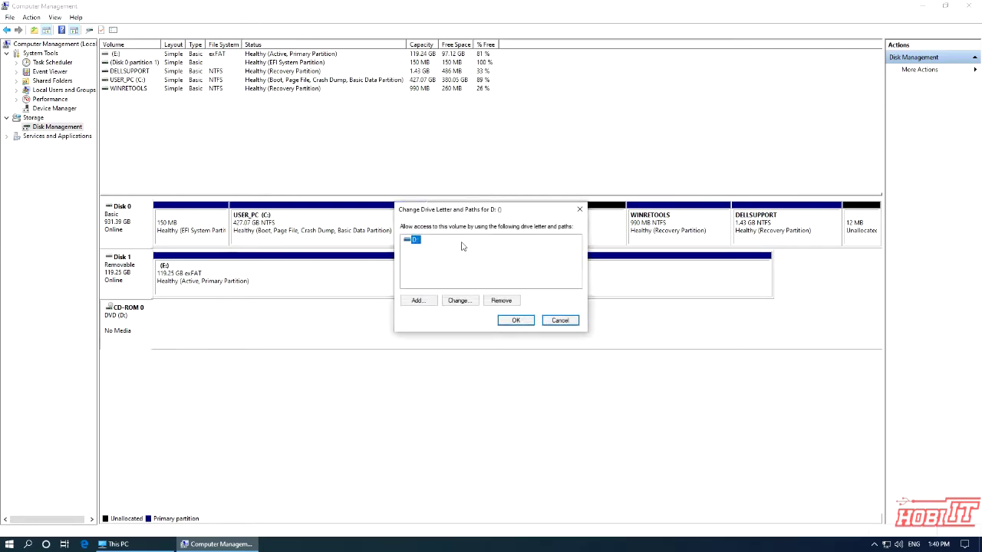
left_click(458, 300)
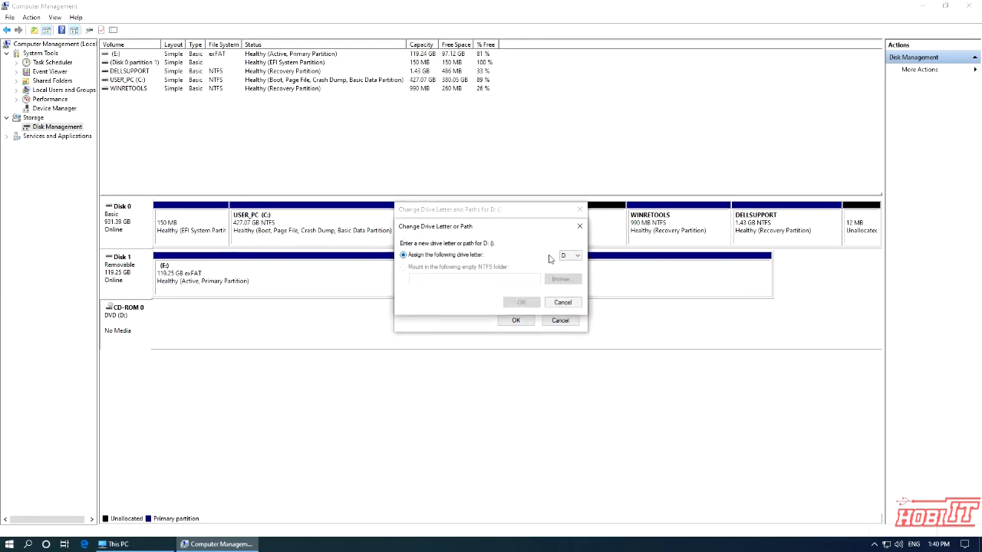
left_click(571, 256)
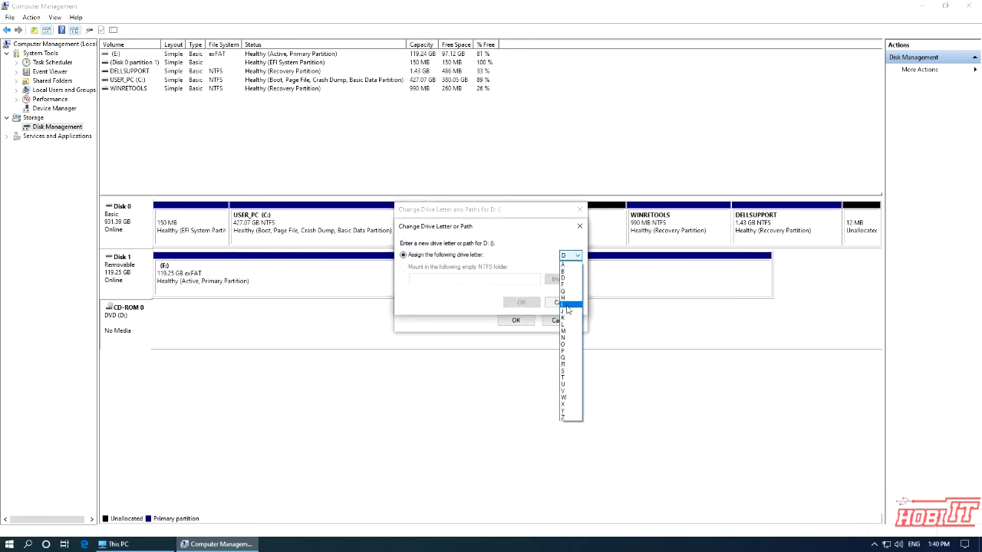
left_click(566, 307)
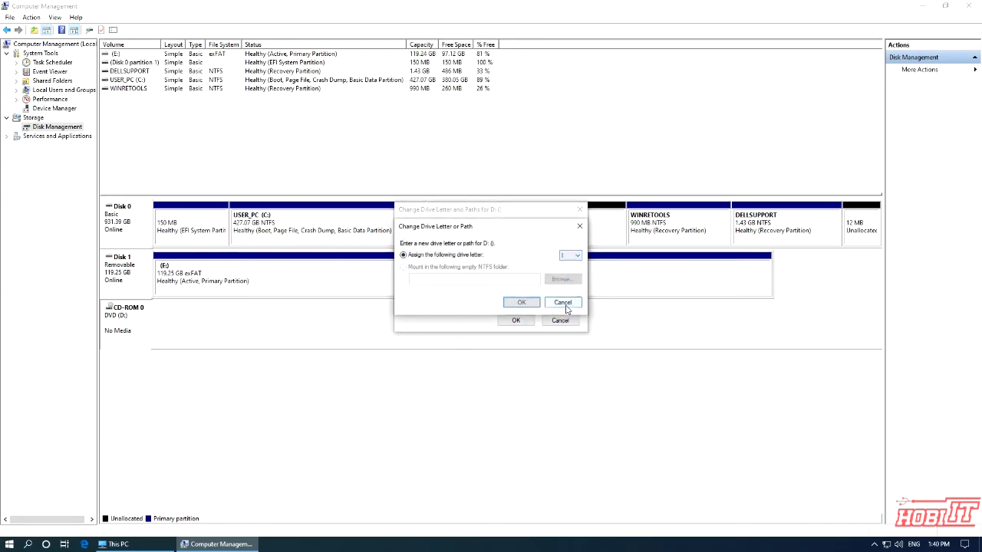
left_click(518, 302)
left_click(518, 309)
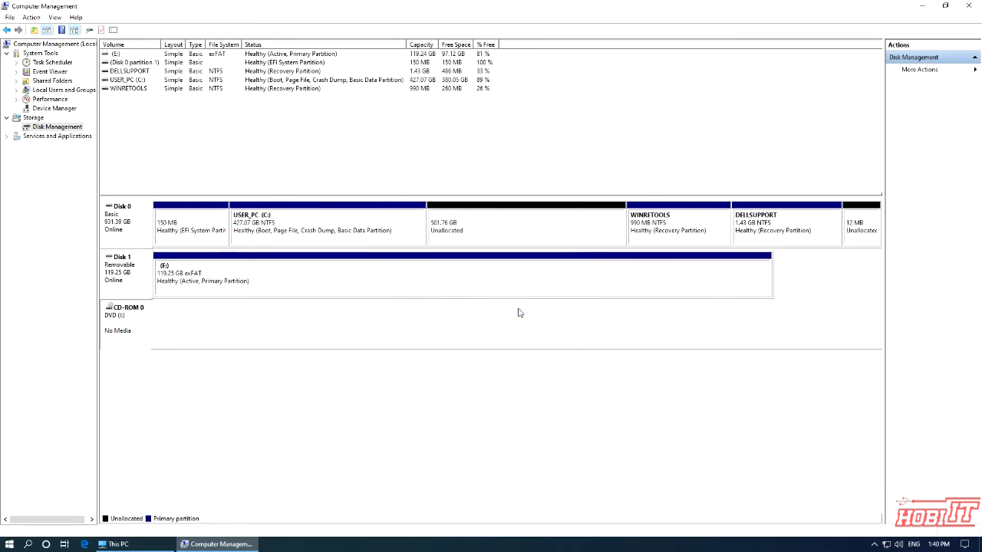
- Start a new simple volume in the large unallocated space on Disk 0, using the full 513802 MB and drive letter D
right_click(506, 225)
left_click(552, 230)
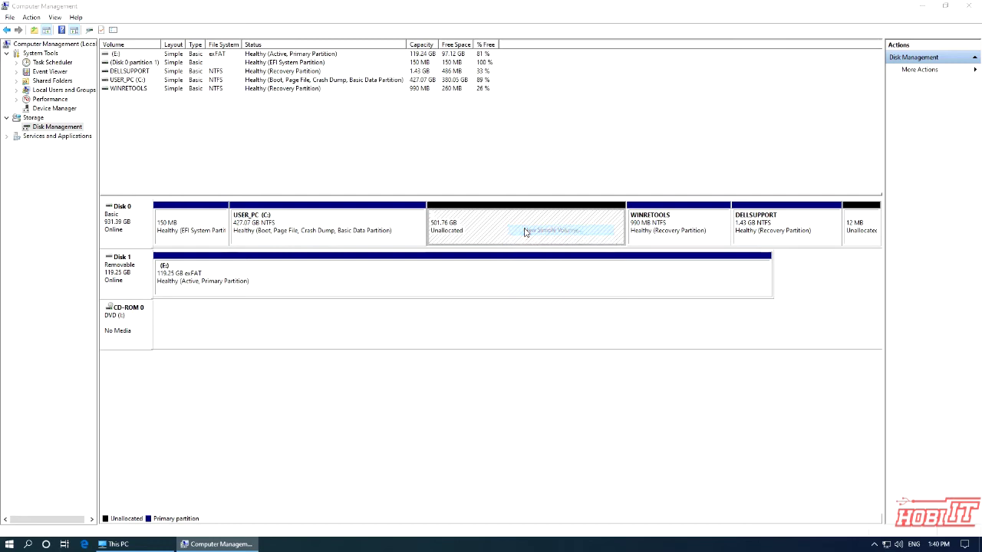
left_click(297, 237)
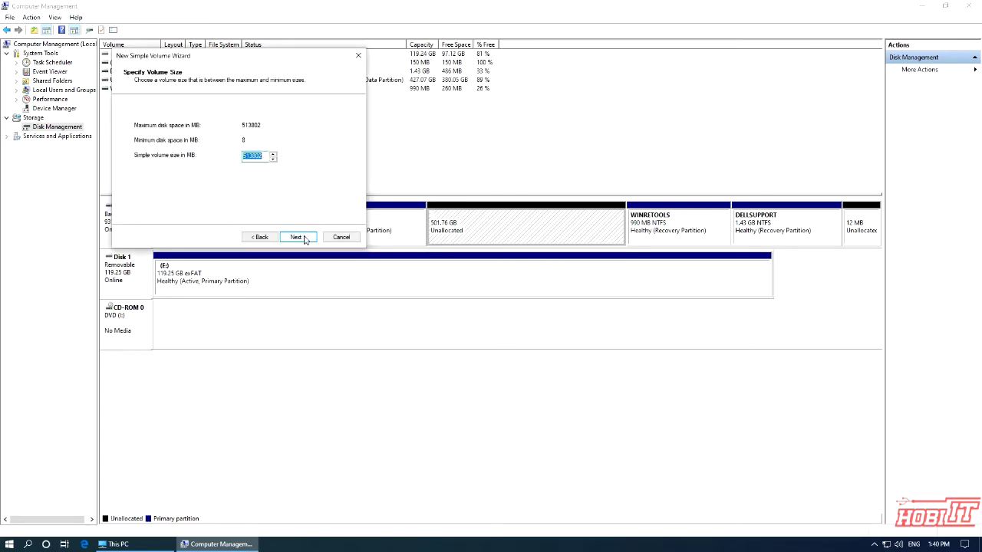
left_click(296, 237)
left_click(287, 127)
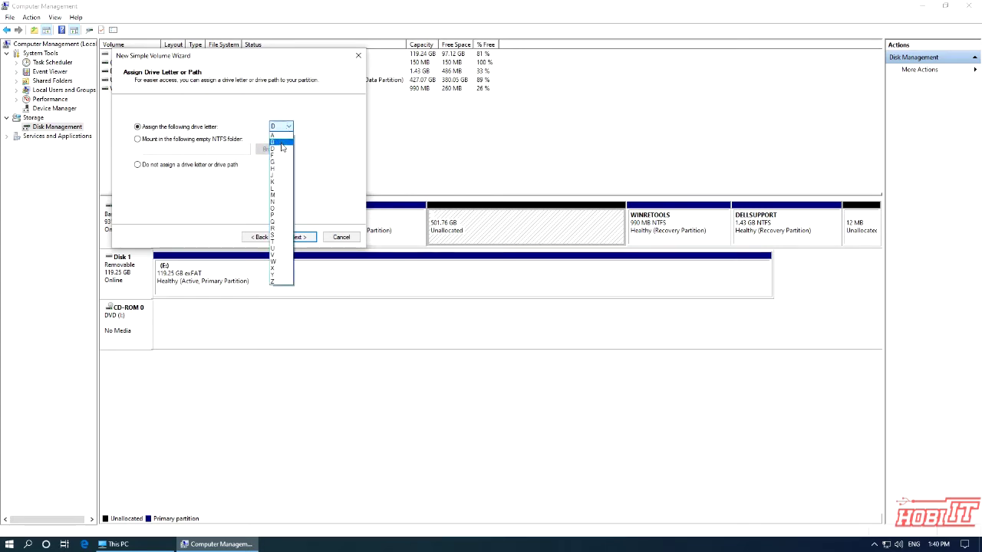
left_click(281, 150)
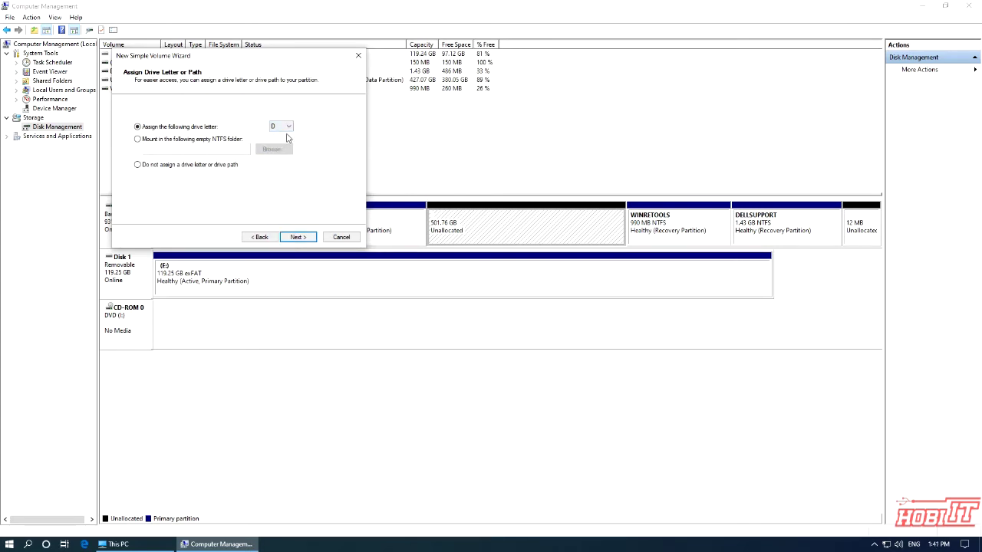
left_click(297, 237)
- Label the new volume DATA, keep NTFS, default allocation unit size and quick format, and finish creating it
left_click_drag(265, 177, 202, 178)
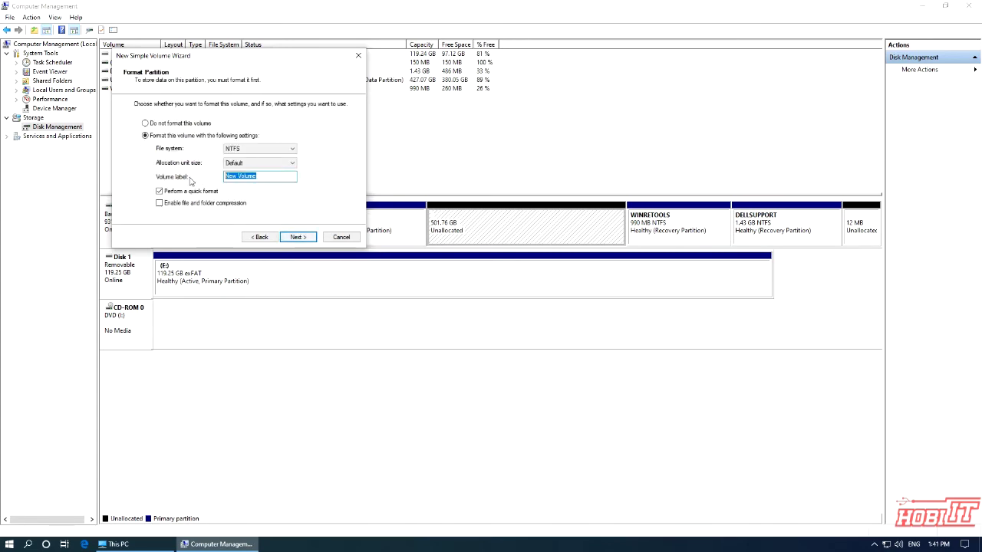
type("DATA")
left_click(234, 149)
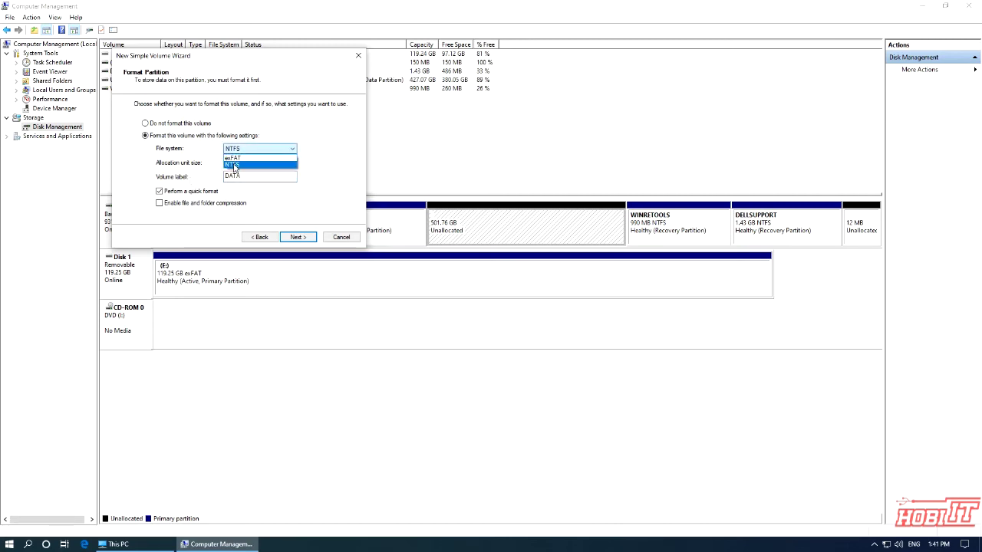
left_click(330, 177)
left_click(278, 167)
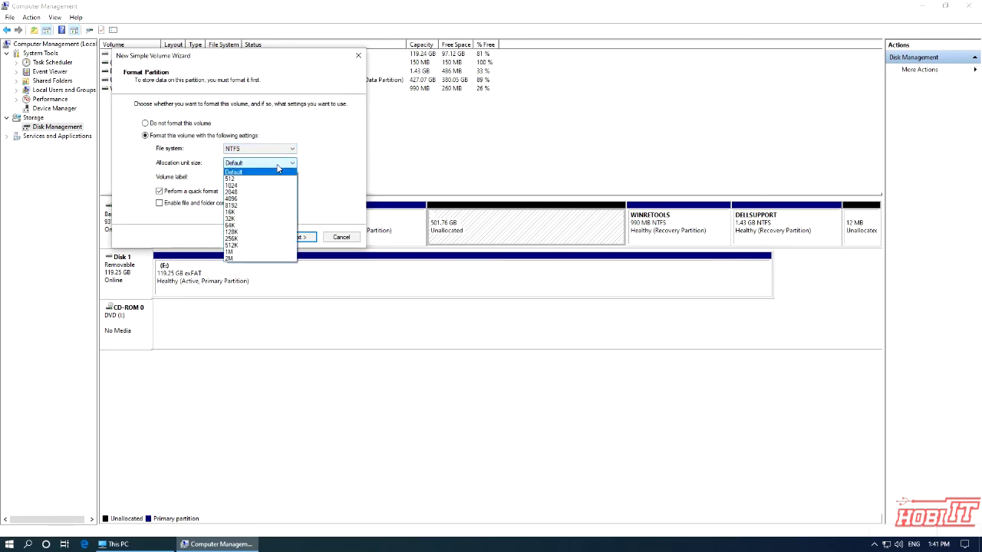
left_click(266, 175)
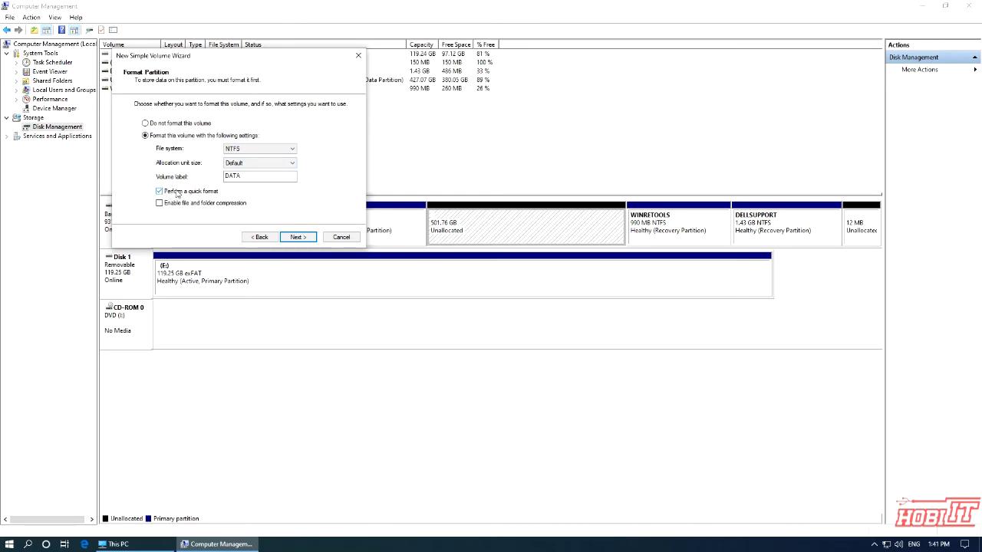
left_click(297, 237)
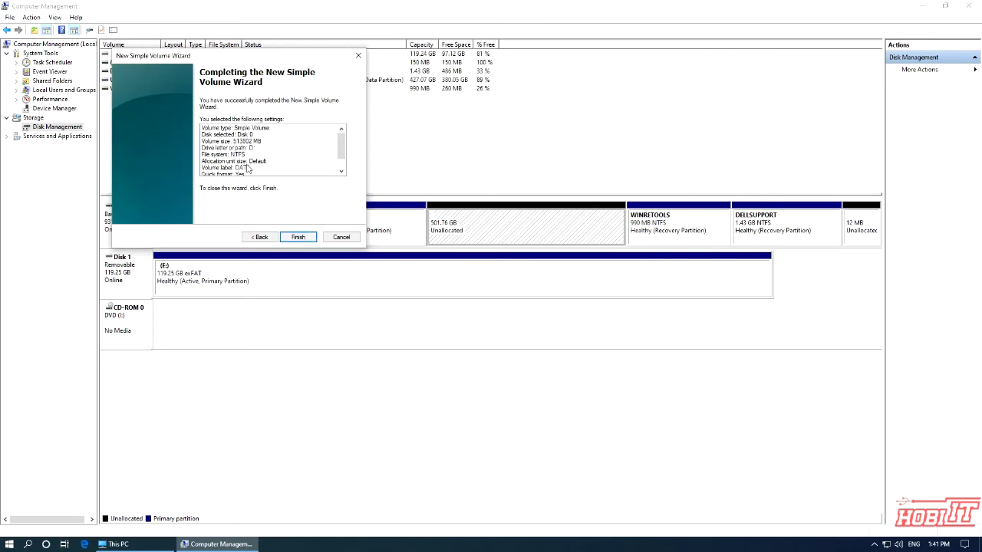
left_click_drag(343, 154, 342, 160)
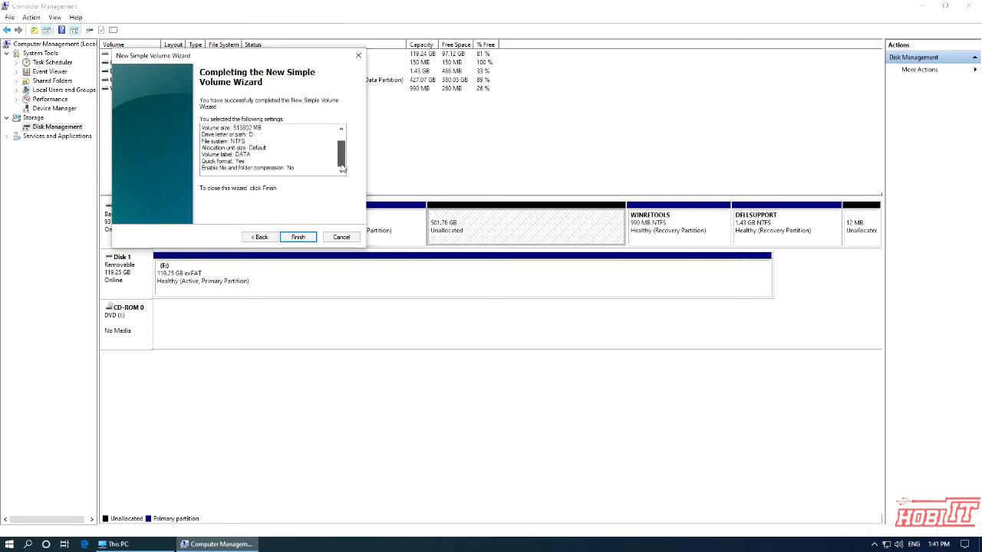
left_click(296, 236)
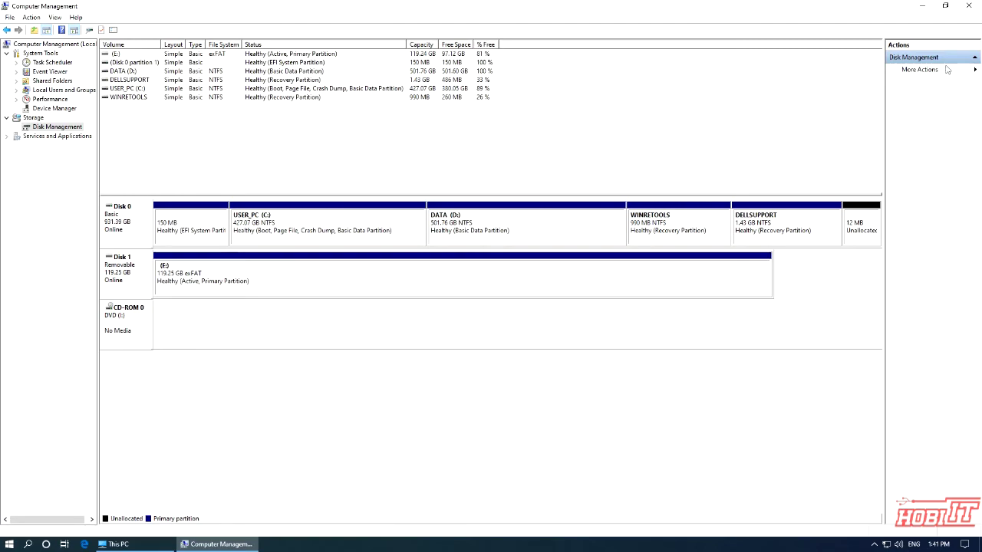
- Examine the new DATA (D:) drive, its contents and the USER_PC (C:) drive under This PC in File Explorer
left_click(924, 8)
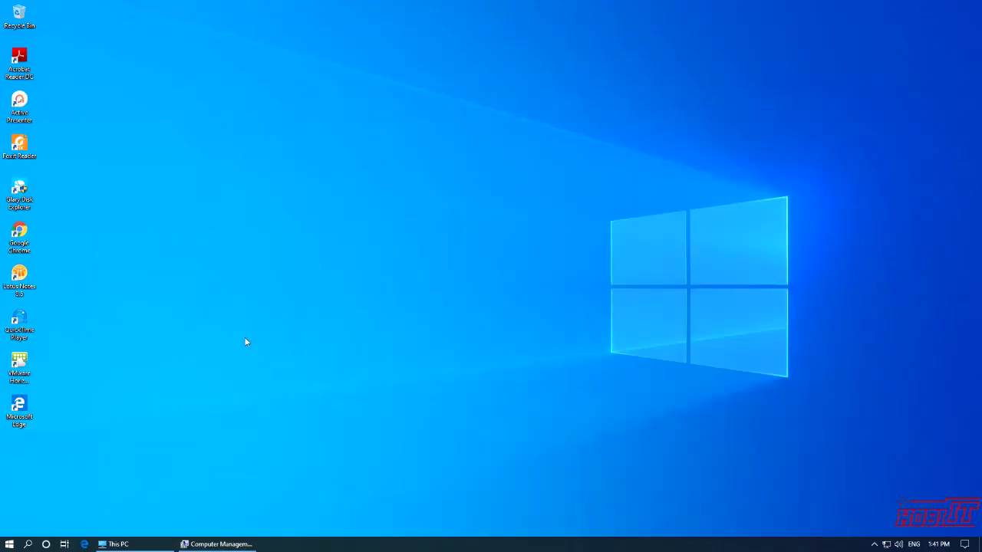
left_click(117, 544)
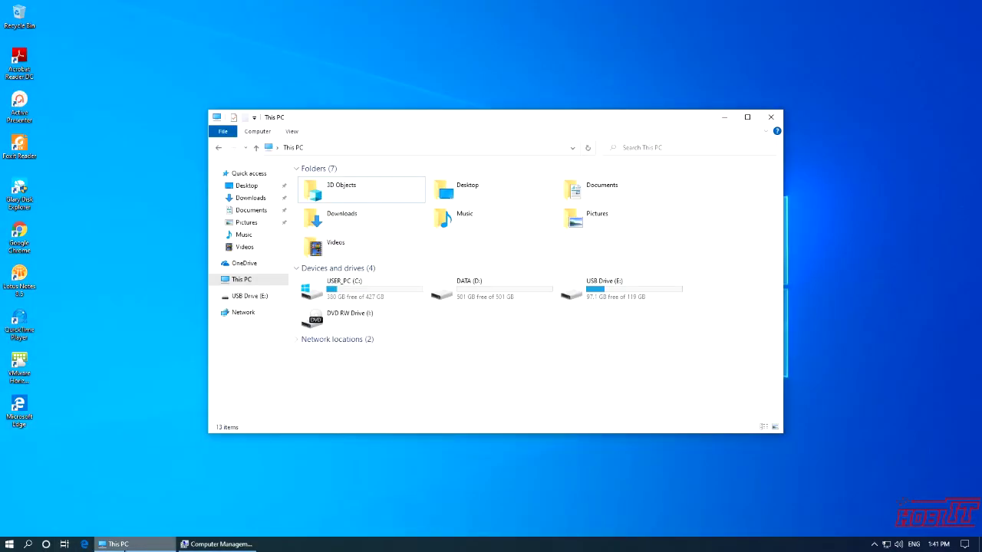
double_click(487, 293)
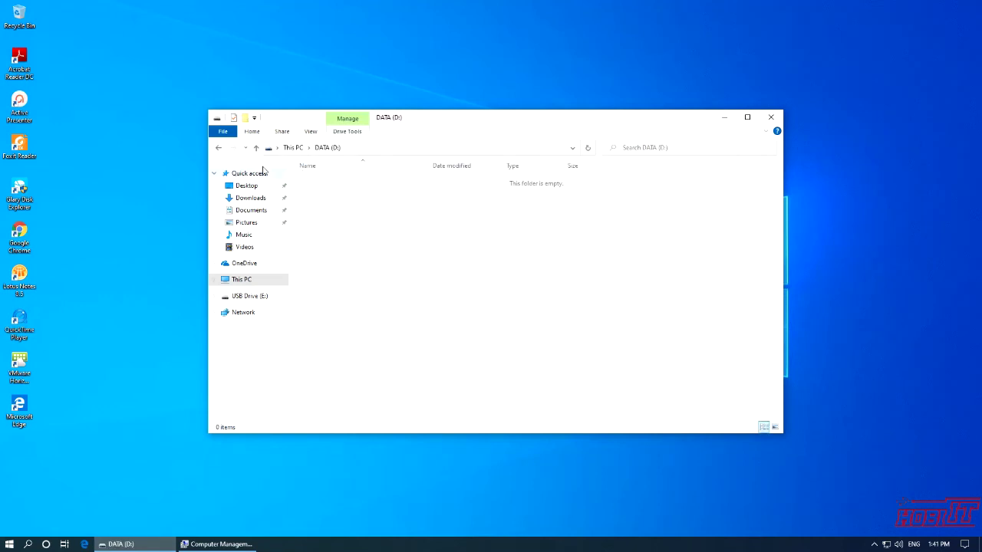
left_click(217, 147)
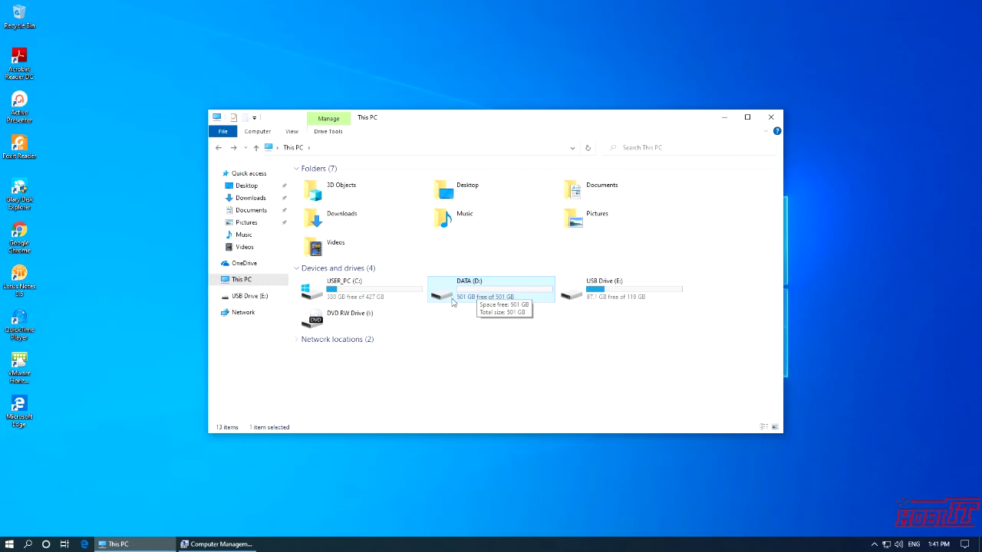
left_click(387, 301)
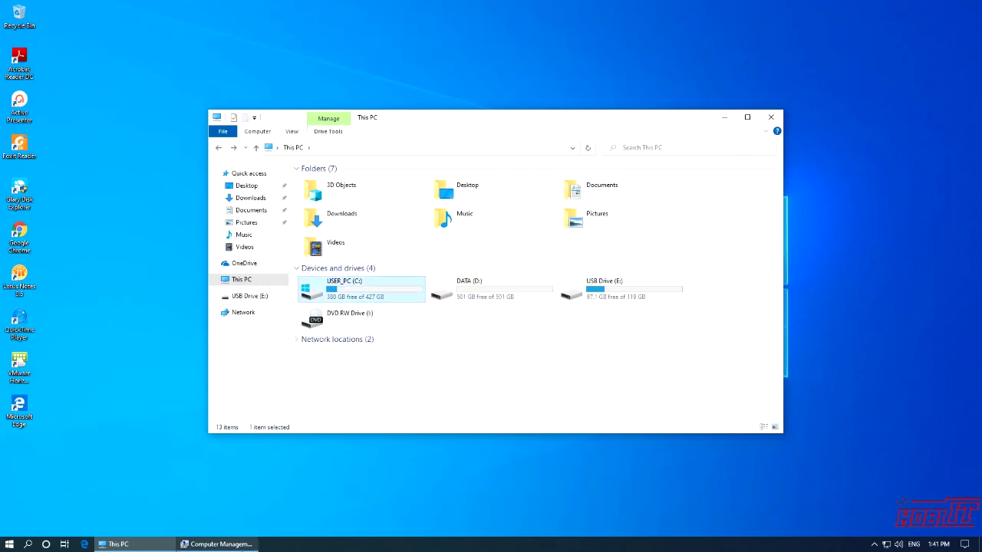
- Switch to Computer Management and inspect the shrink settings of the DATA (D:) volume on Disk 0 without applying them
left_click(235, 545)
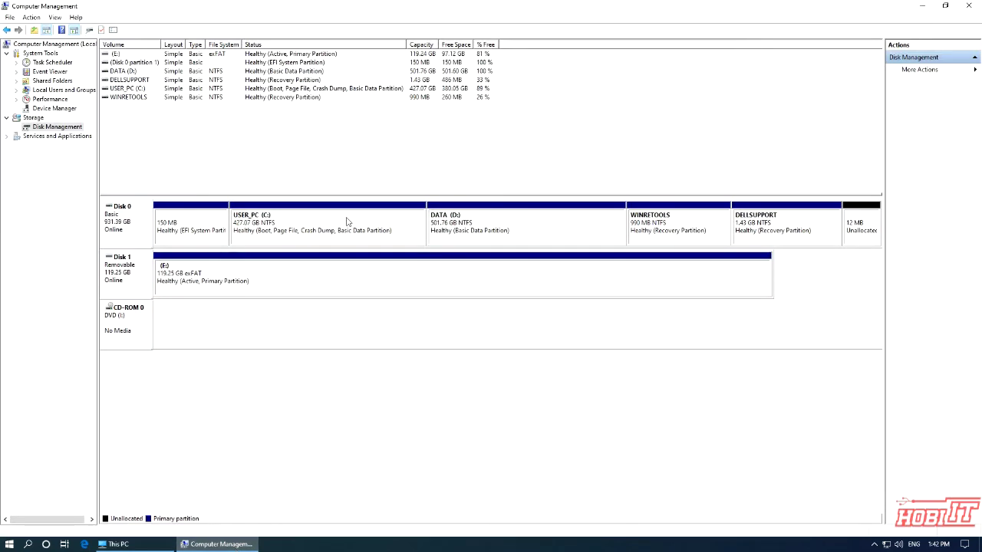
right_click(527, 229)
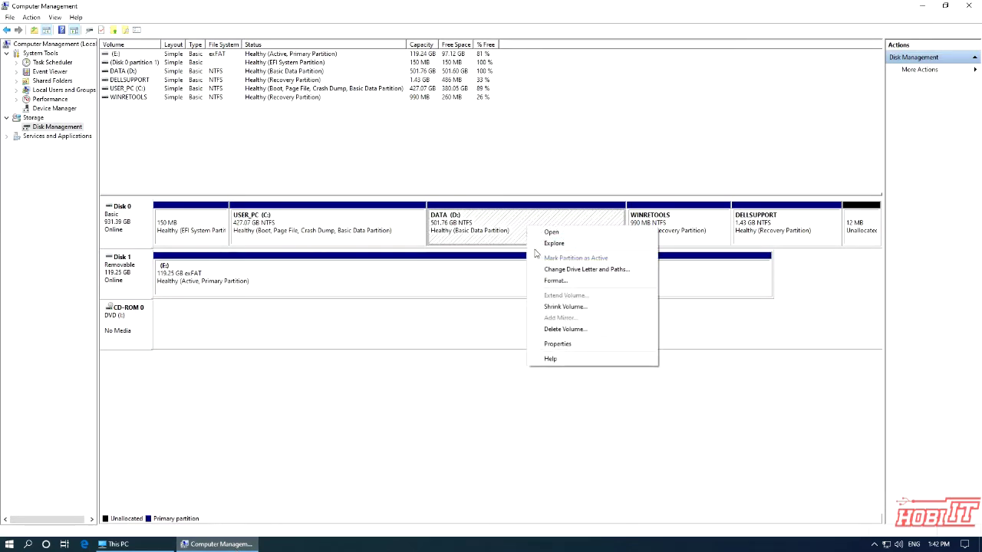
left_click(558, 307)
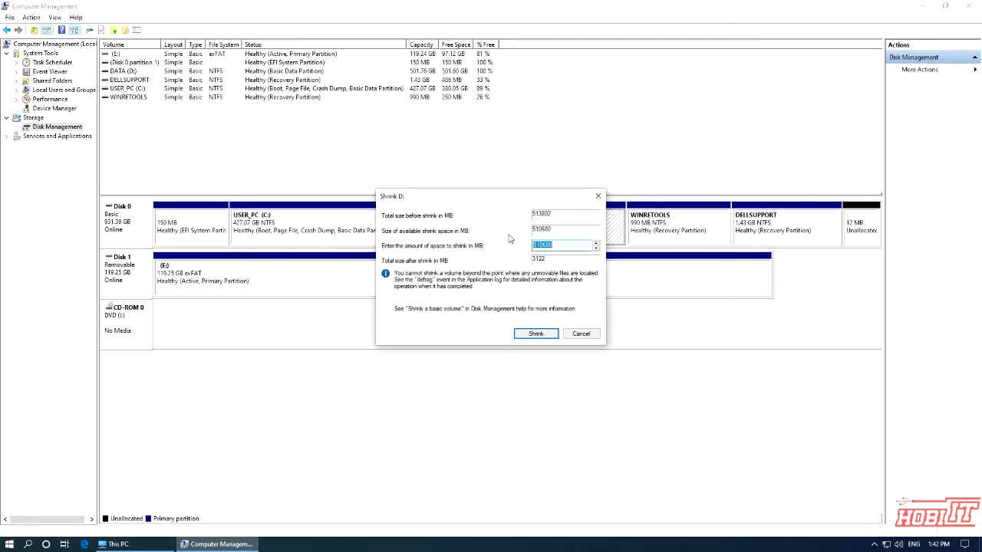
left_click_drag(539, 249, 532, 250)
left_click(581, 333)
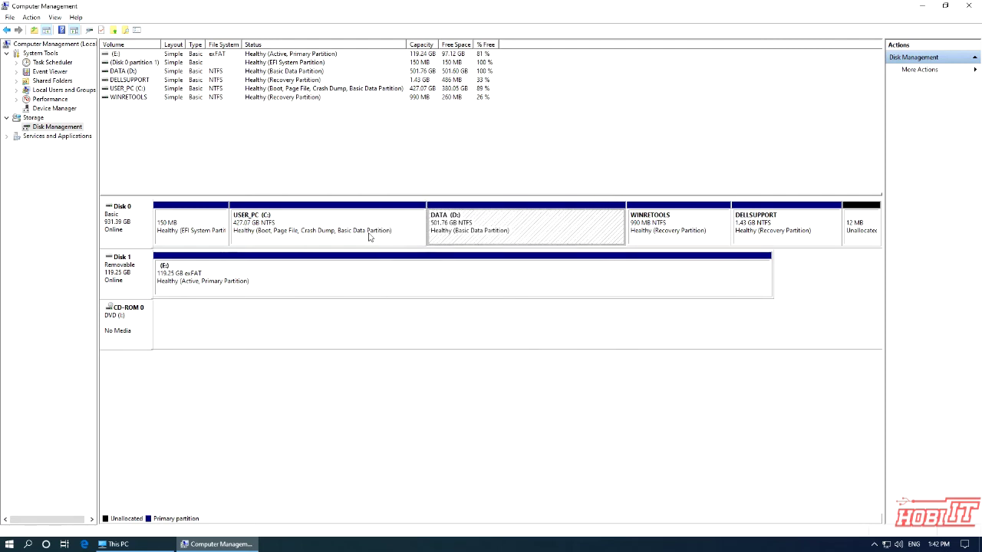
left_click(418, 232)
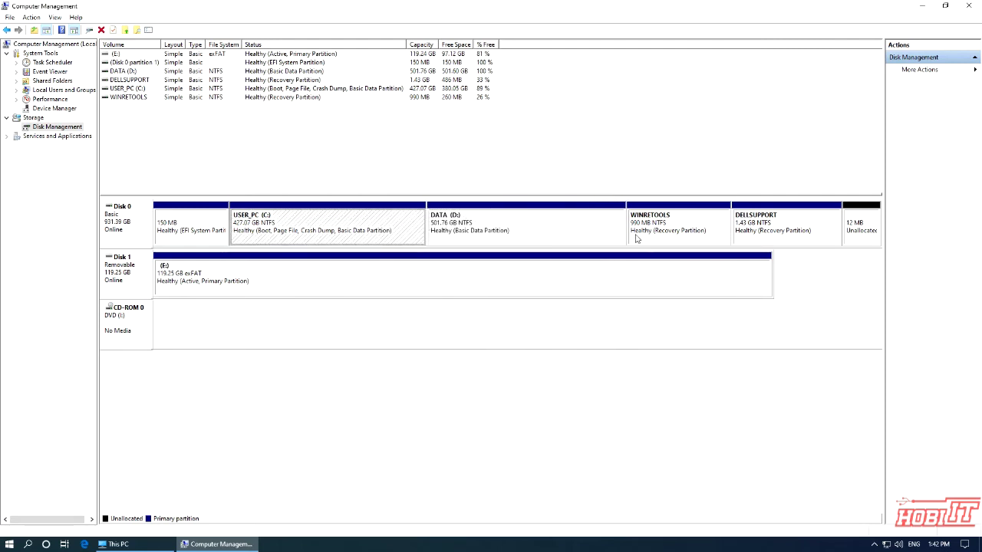
left_click(503, 226)
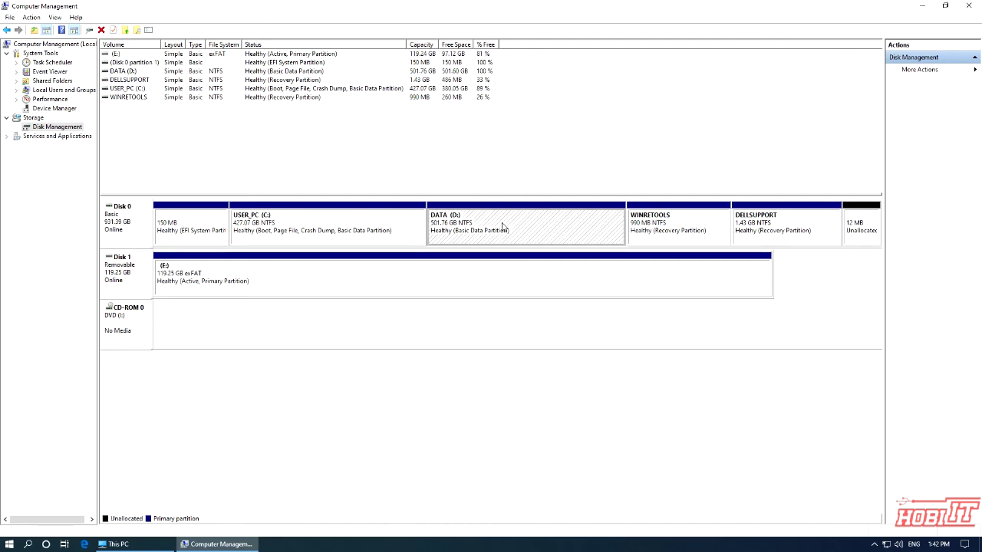
left_click(402, 224)
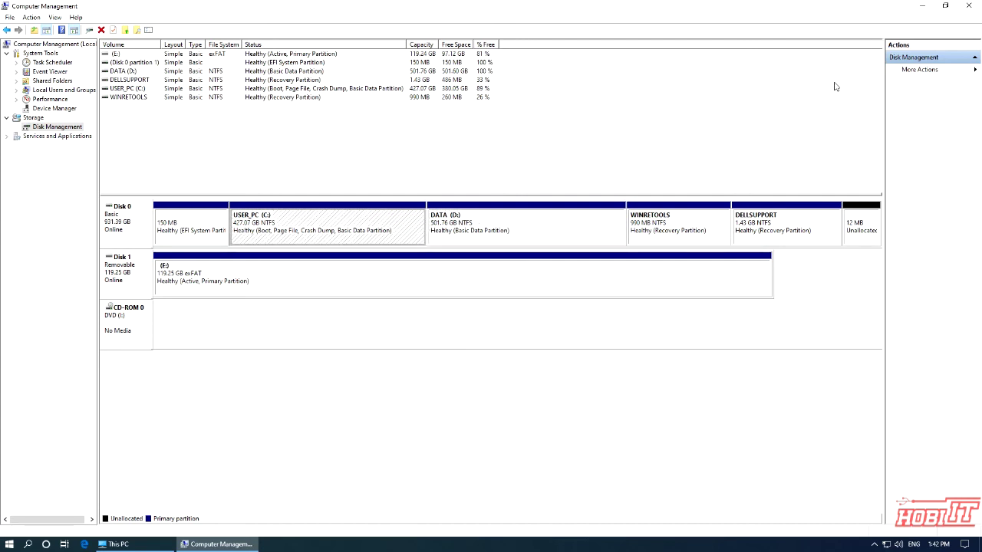
- Close Computer Management and minimize the This PC window to return to a refreshed desktop
left_click(969, 6)
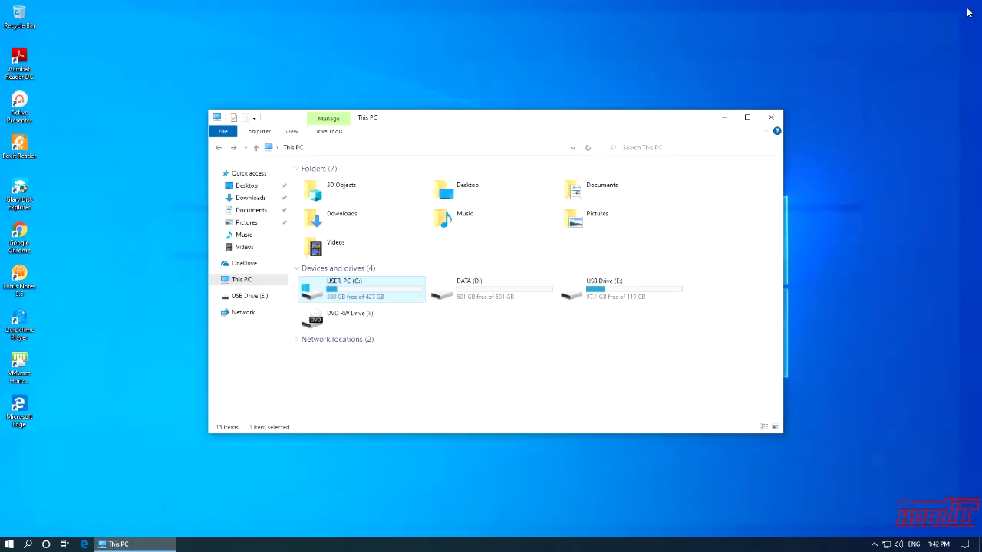
left_click(724, 117)
right_click(442, 149)
left_click(467, 177)
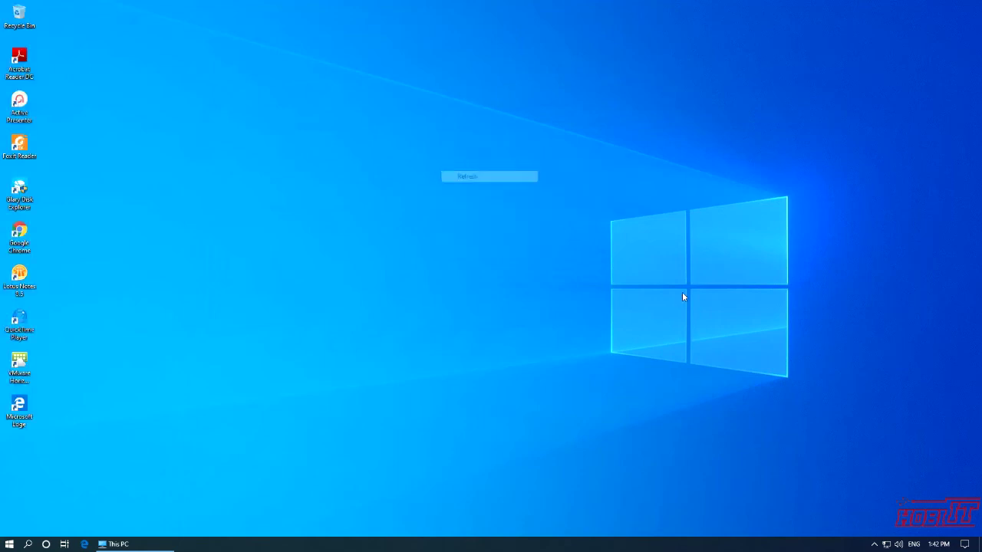
left_click(874, 545)
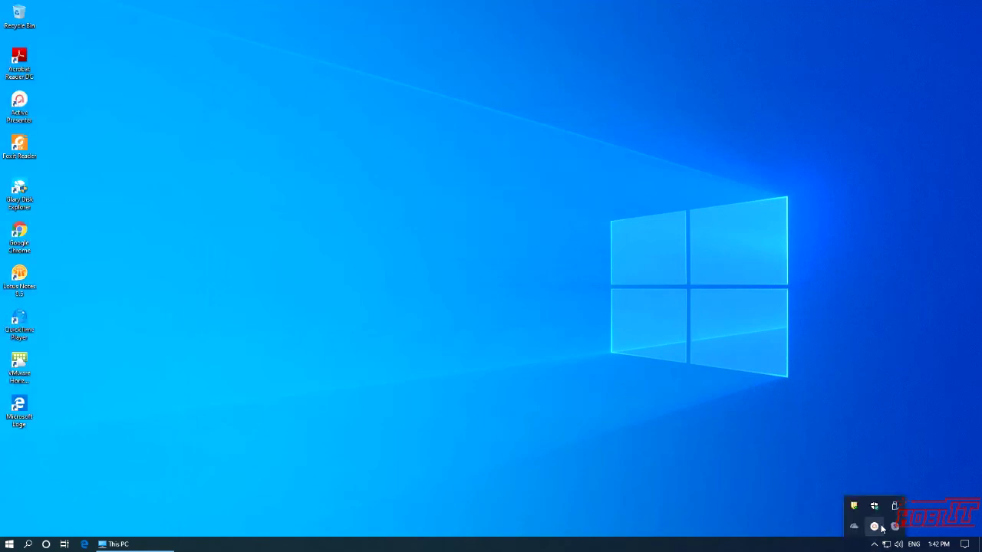
left_click(875, 528)
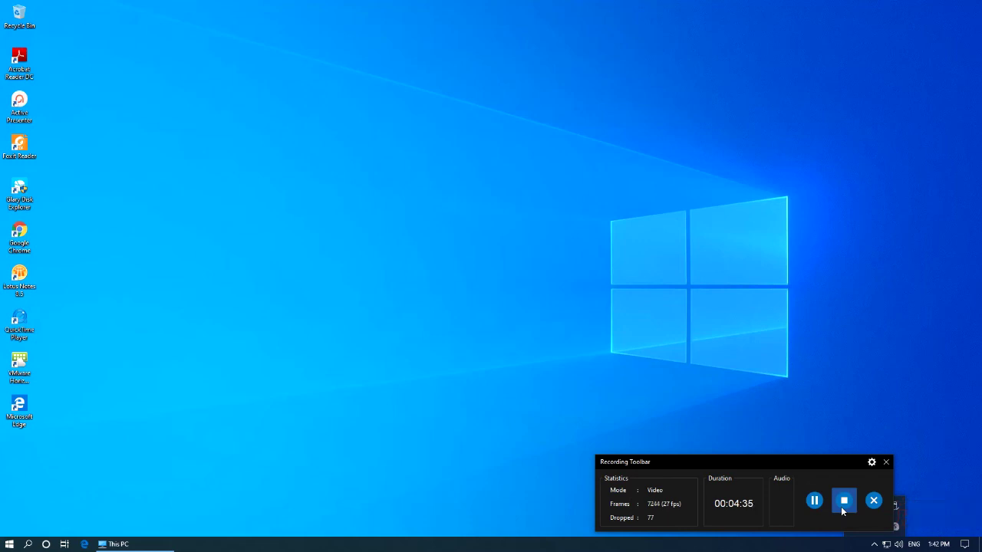
left_click(842, 510)
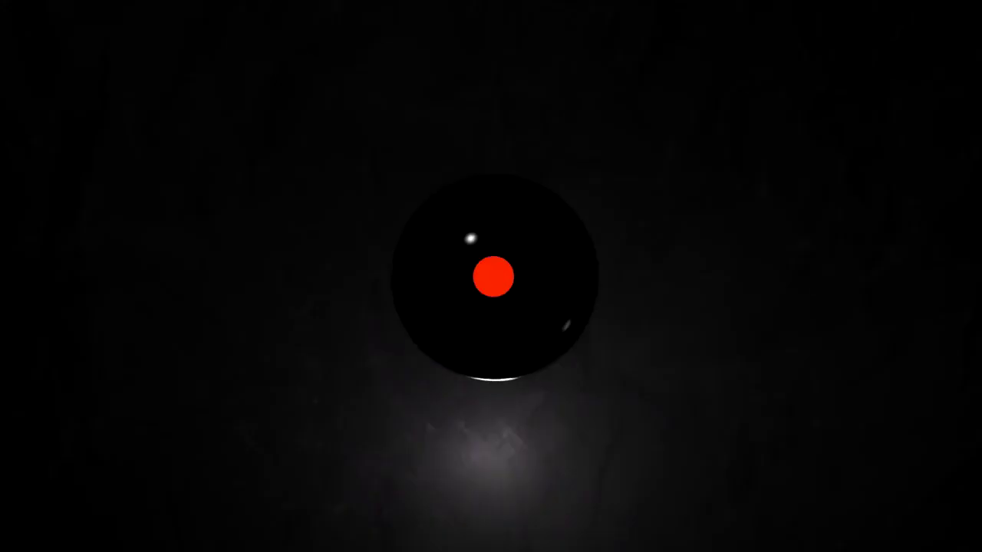